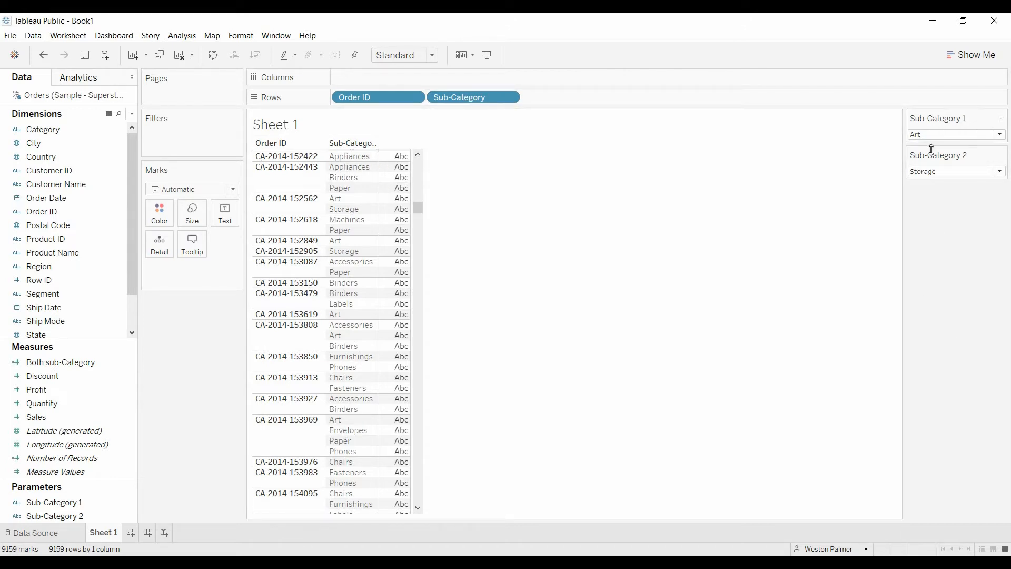
Review the choices of the Sub-Category 1 parameter and choose Art
left_click(1000, 135)
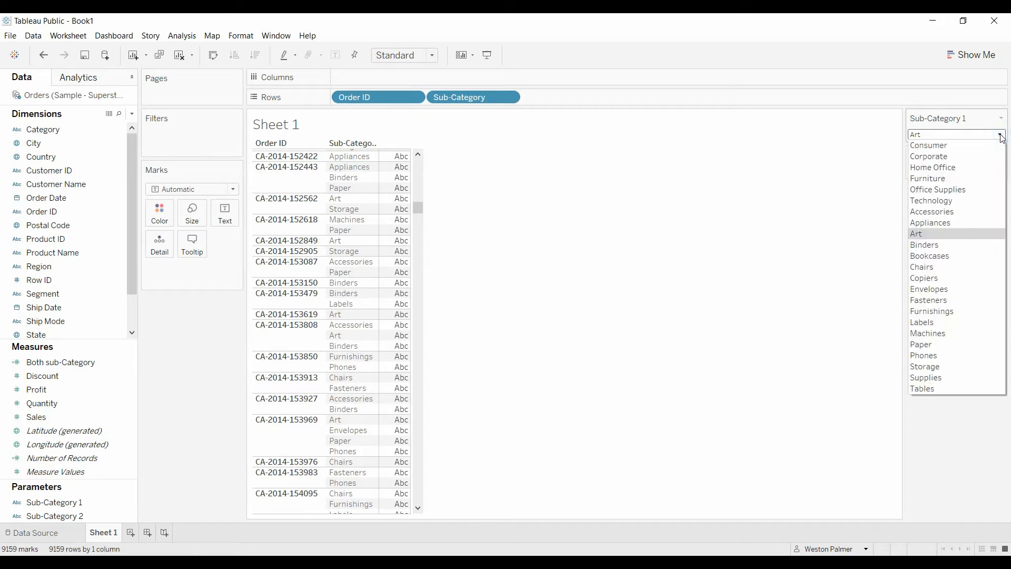
left_click(991, 233)
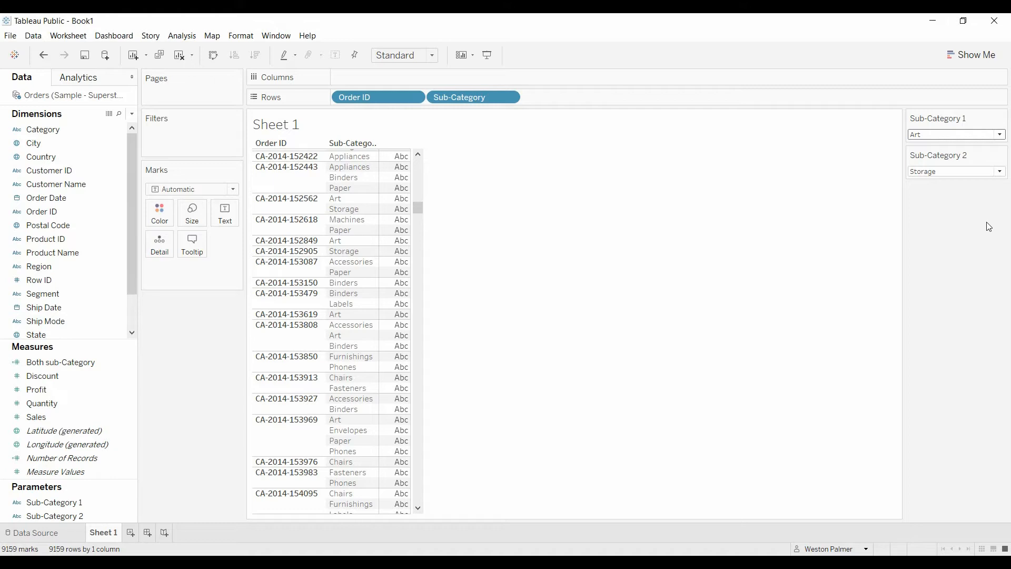
Open the Both sub-Category calculated field, examine its FIXED COUNTD formula beside the table, and close it
left_click(95, 364)
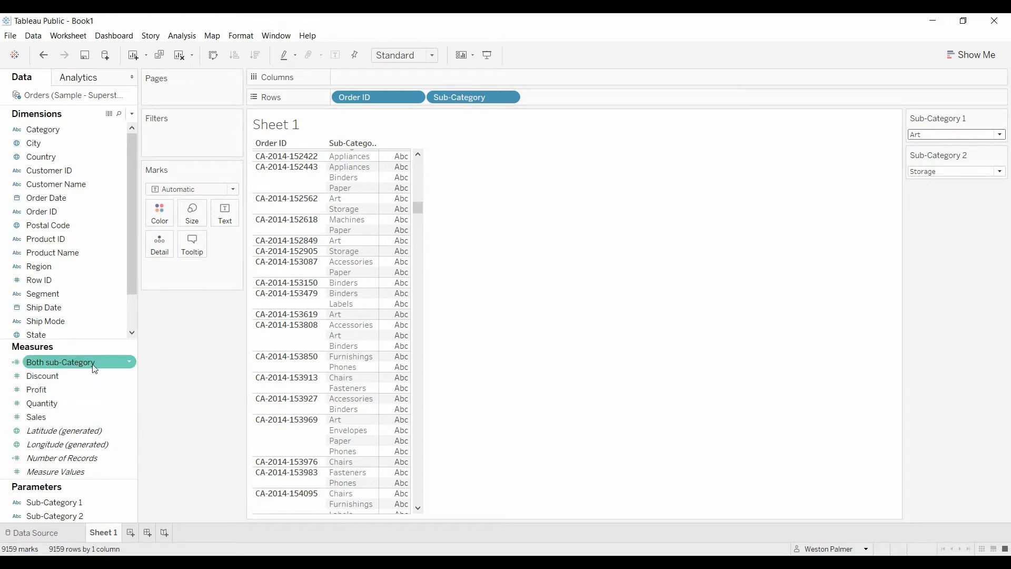
right_click(131, 363)
left_click(163, 159)
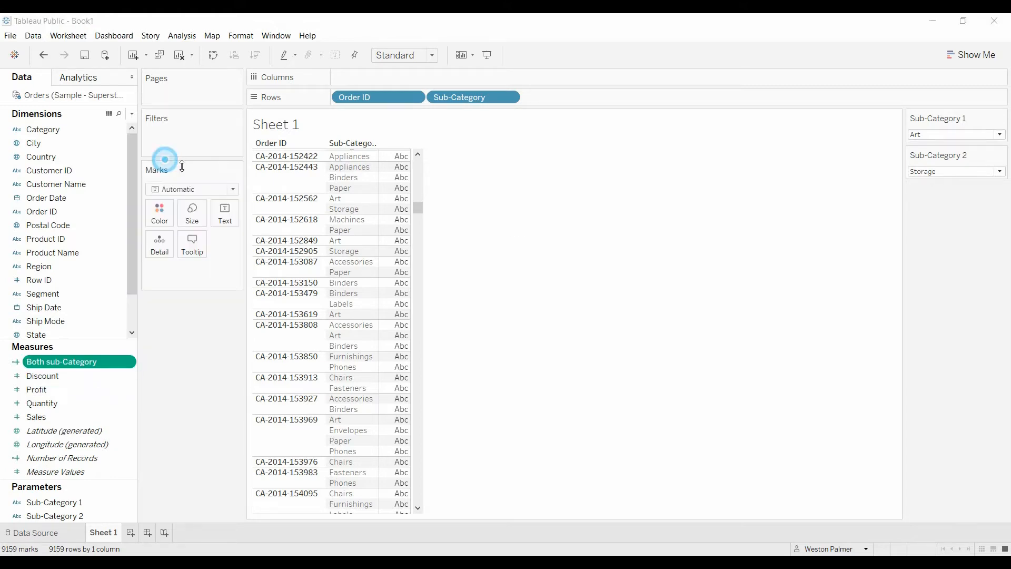
scroll(672, 395, "up", 3)
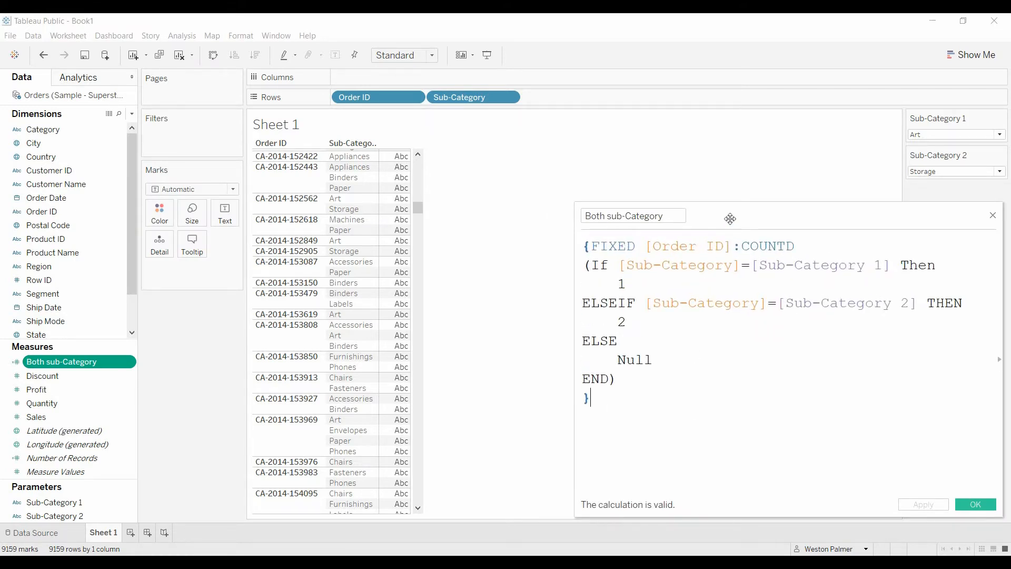
left_click_drag(729, 217, 415, 158)
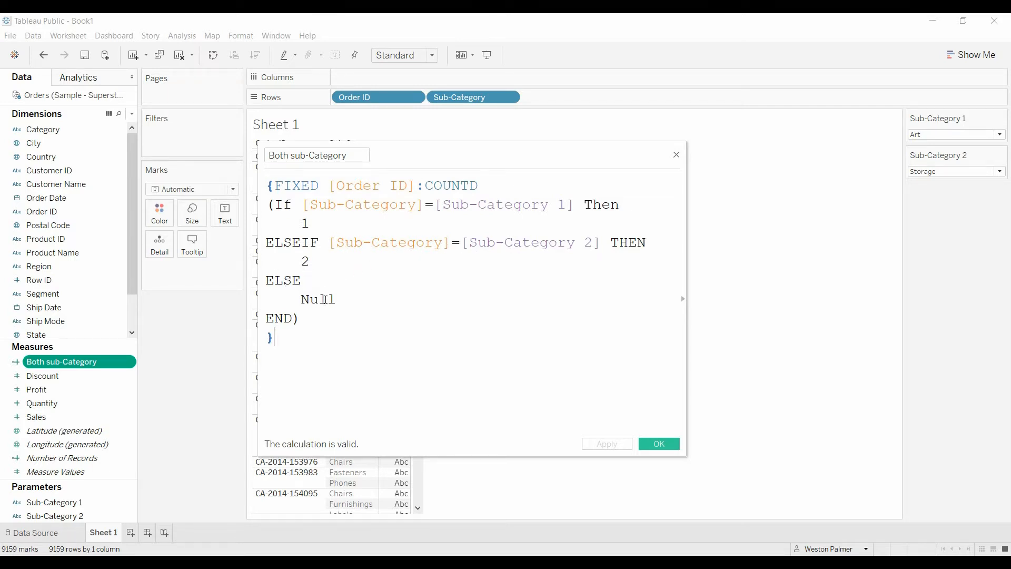
left_click_drag(428, 155, 610, 161)
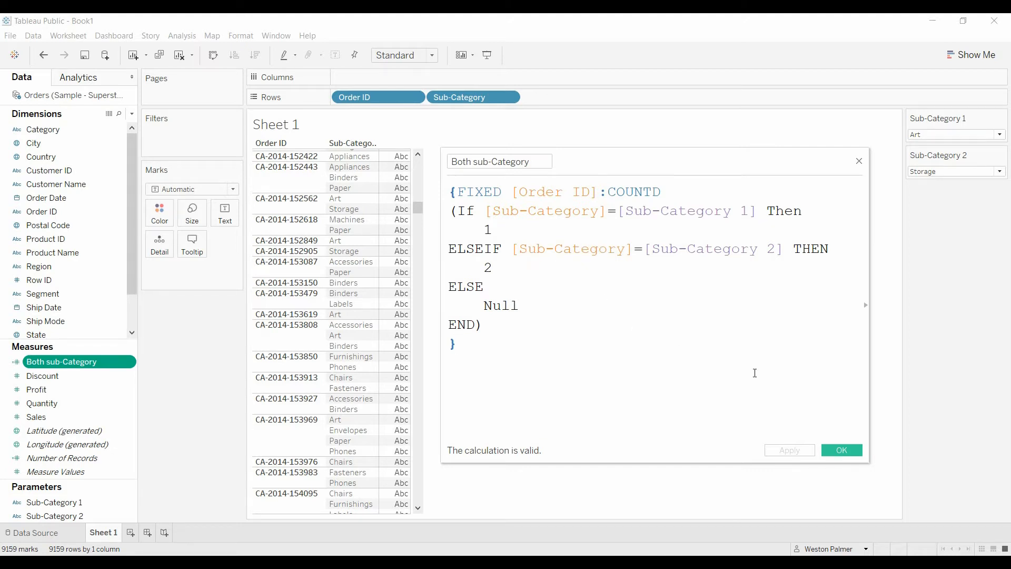
left_click(844, 451)
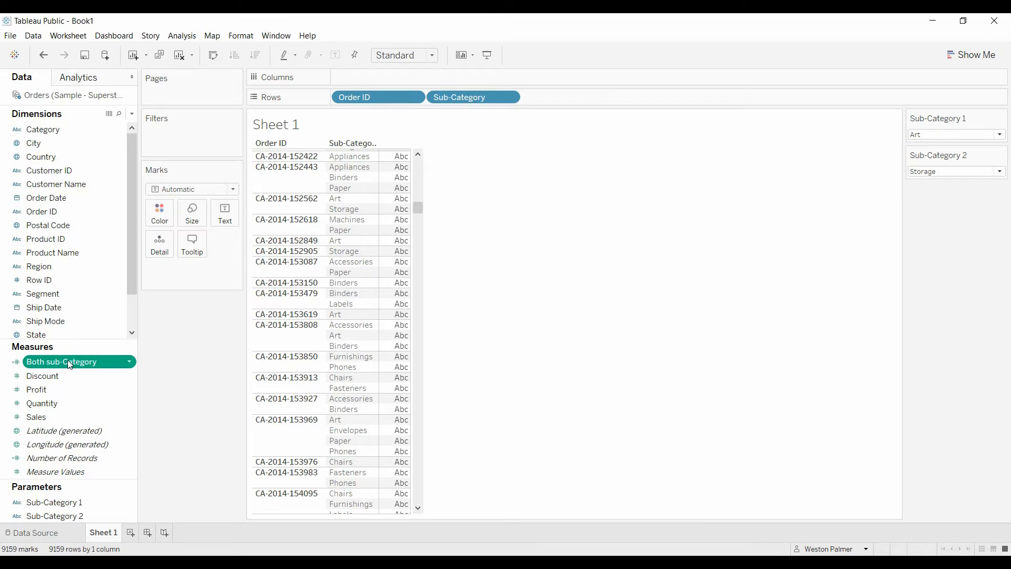
Add the Both sub-Category measure to the table as the text value for each order and sub-category
left_click_drag(68, 360, 398, 314)
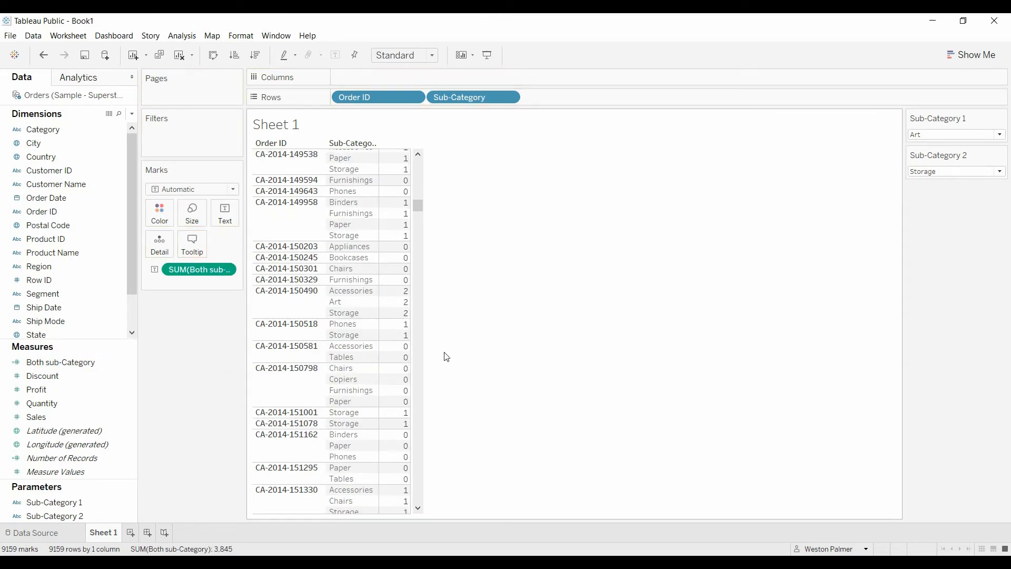
mouse_move(406, 214)
mouse_move(413, 239)
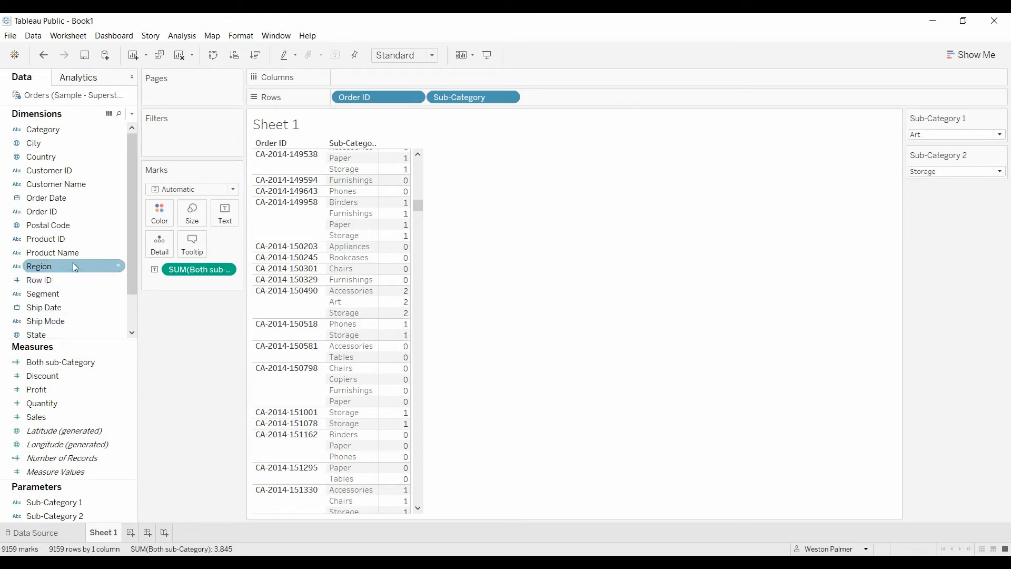
Add Product Name with all members to the rows after Sub-Category and examine the values per order
mouse_move(73, 258)
left_mouse_down()
mouse_move(614, 85)
mouse_move(615, 104)
left_mouse_up()
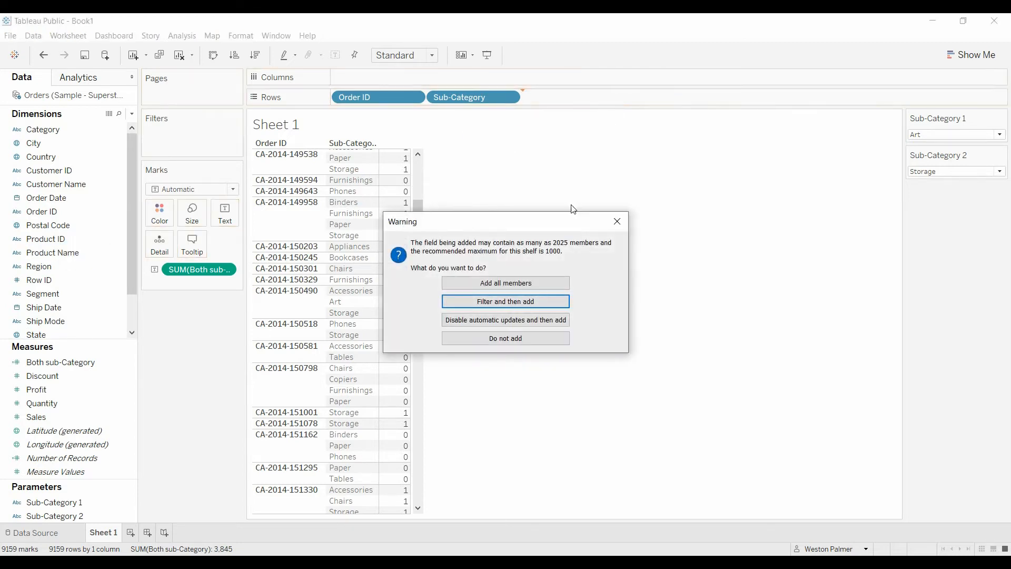
left_click(547, 280)
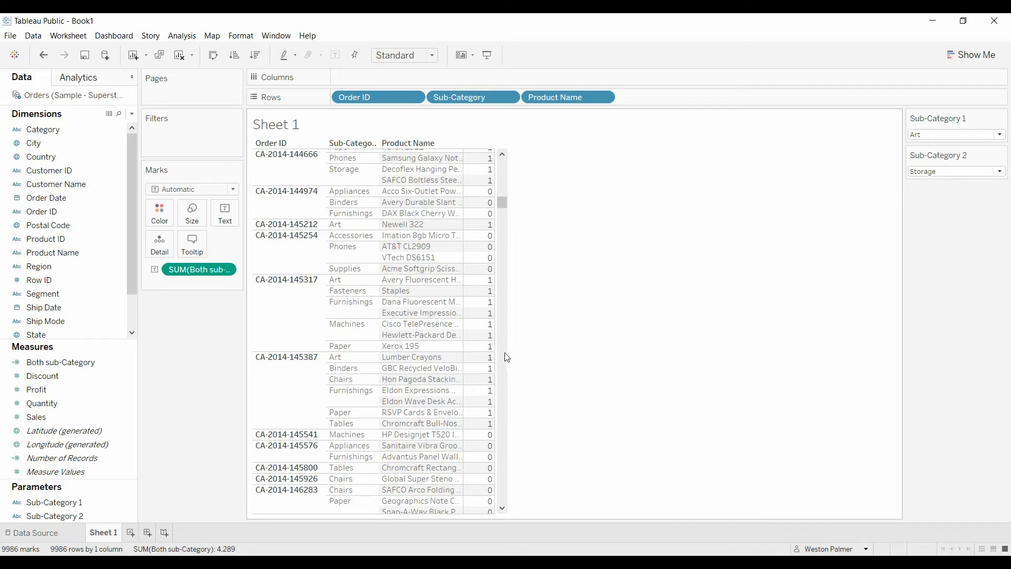
scroll(521, 367, "down", 4)
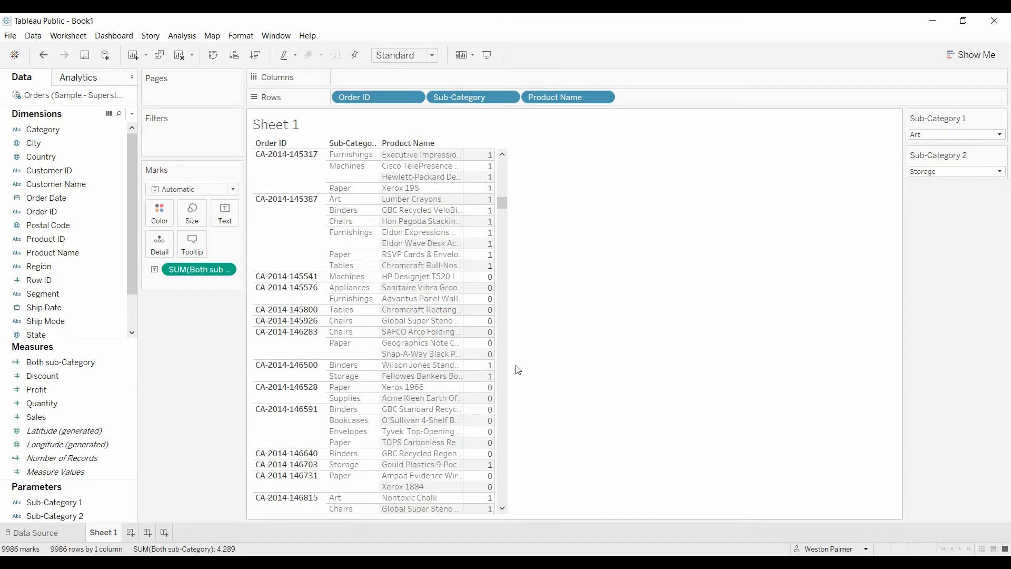
scroll(518, 370, "down", 3)
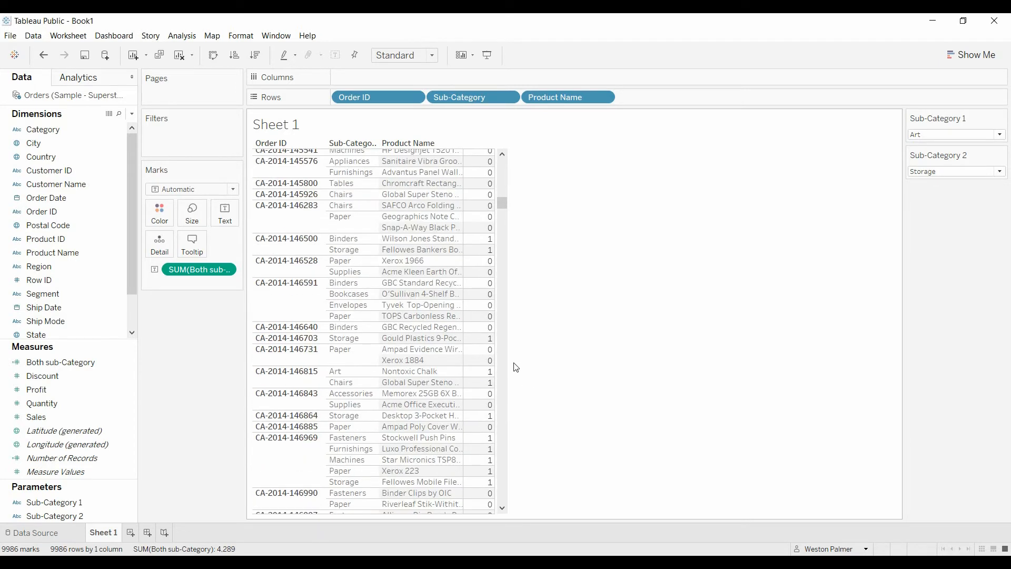
scroll(516, 368, "down", 5)
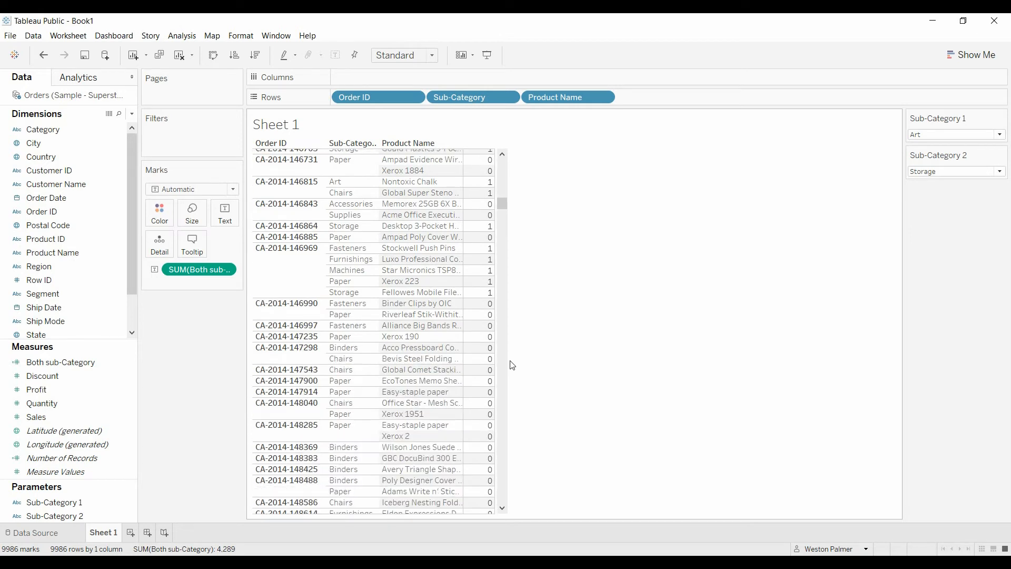
scroll(512, 364, "down", 4)
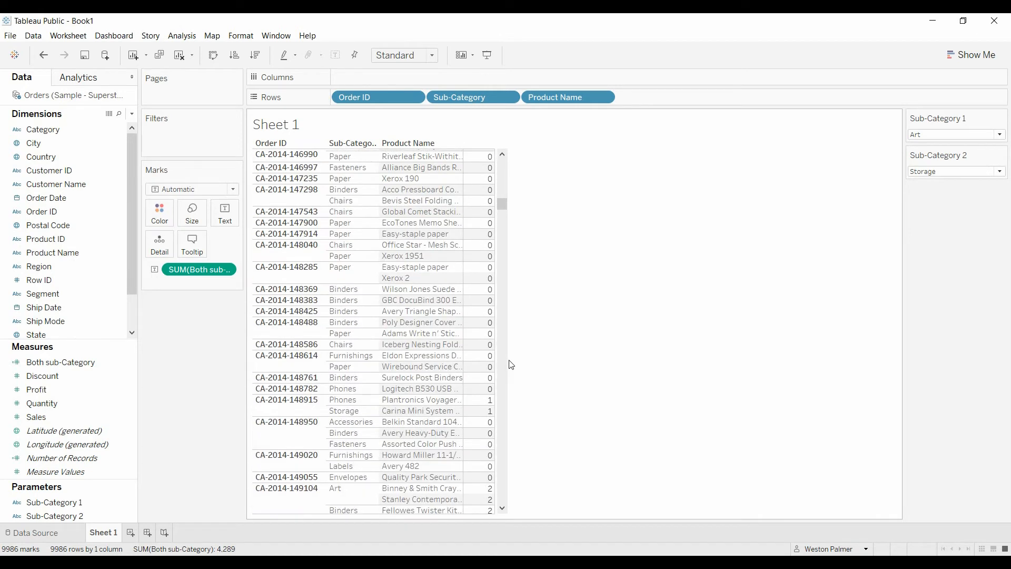
scroll(511, 364, "down", 2)
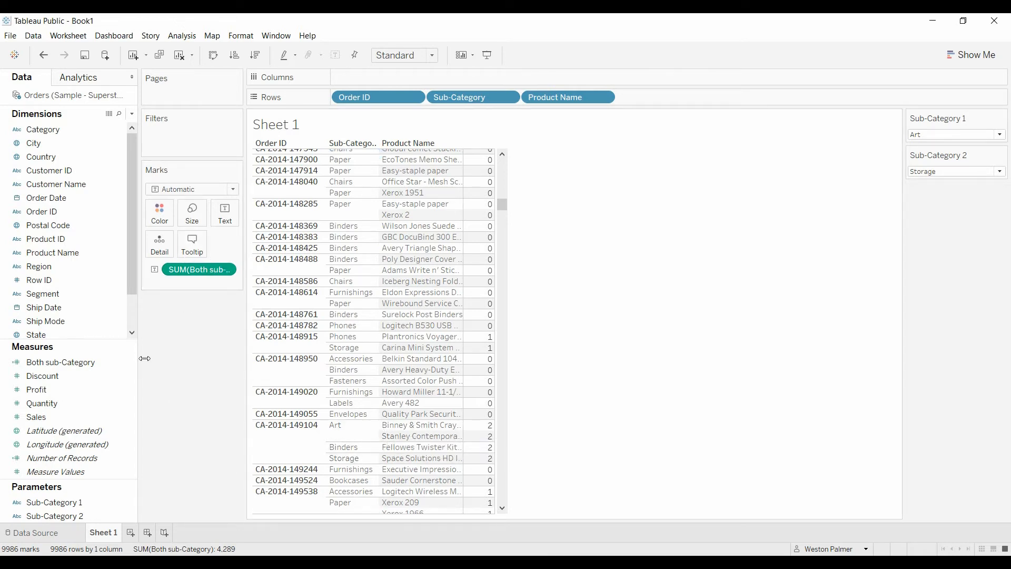
Replace COUNTD with SUM as the aggregation in the Both sub-Category calculated field
right_click(128, 362)
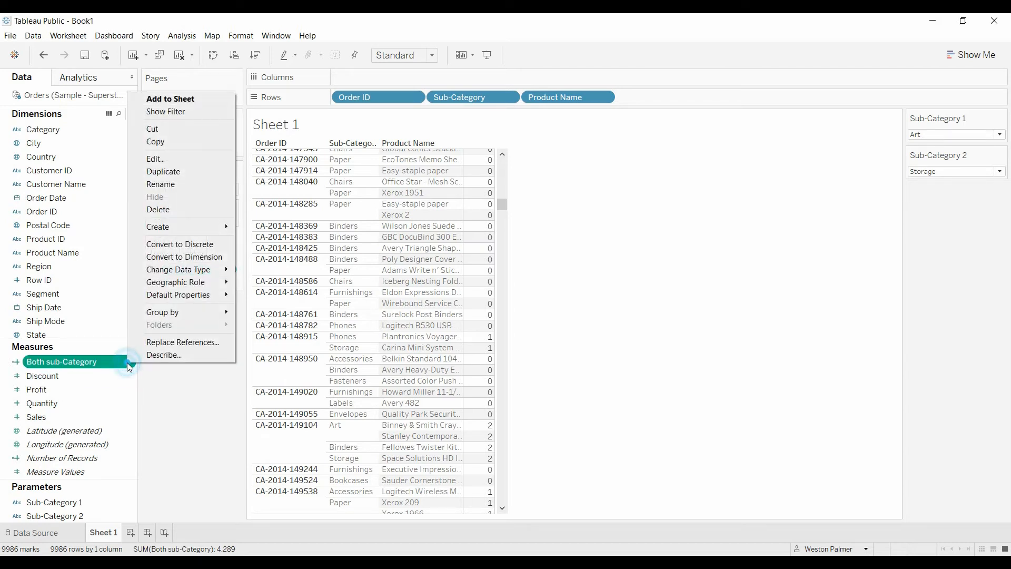
left_click(215, 158)
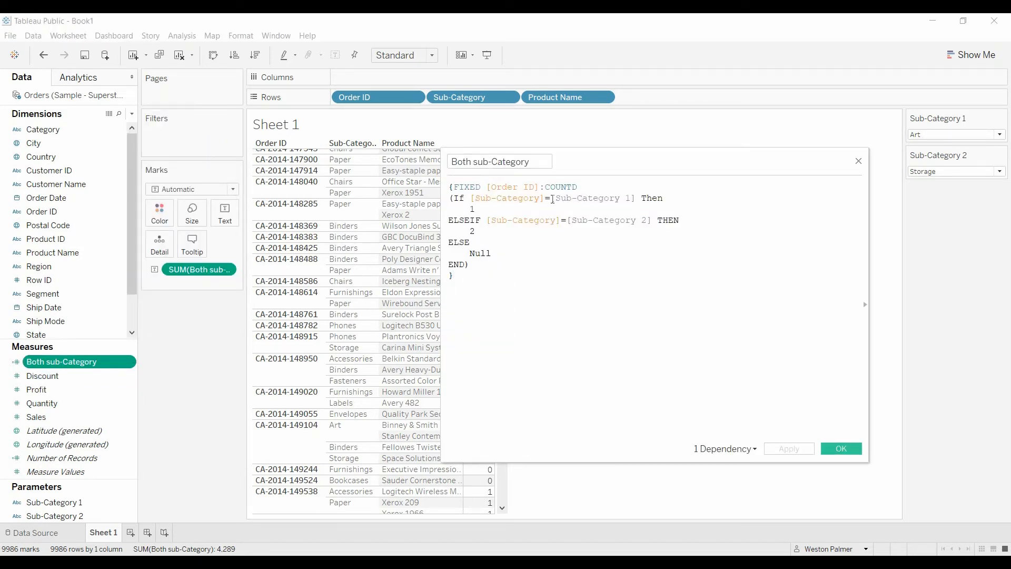
mouse_move(541, 186)
left_mouse_down()
mouse_move(618, 188)
mouse_move(545, 190)
left_mouse_up()
left_click(602, 199)
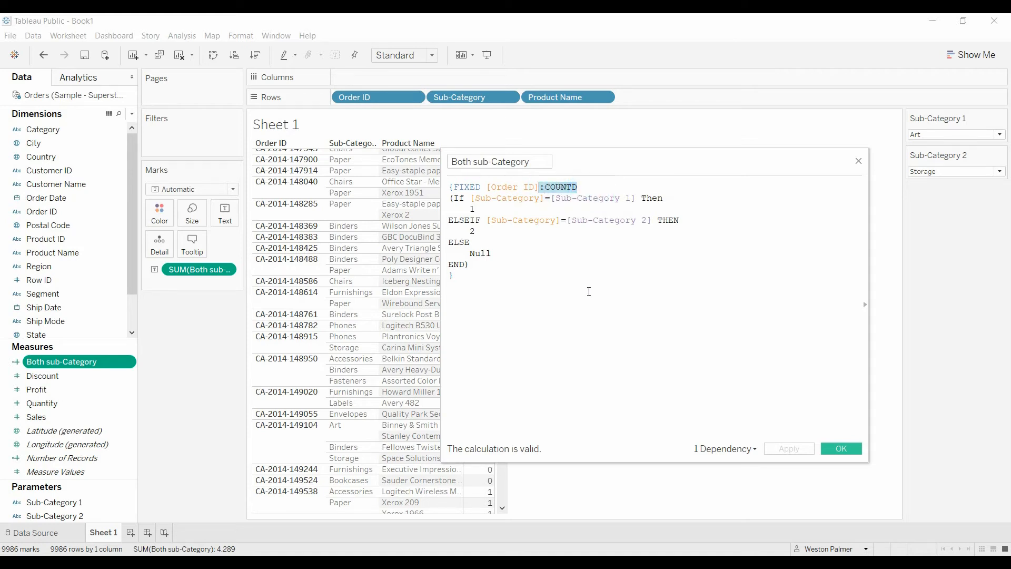
type(":sum")
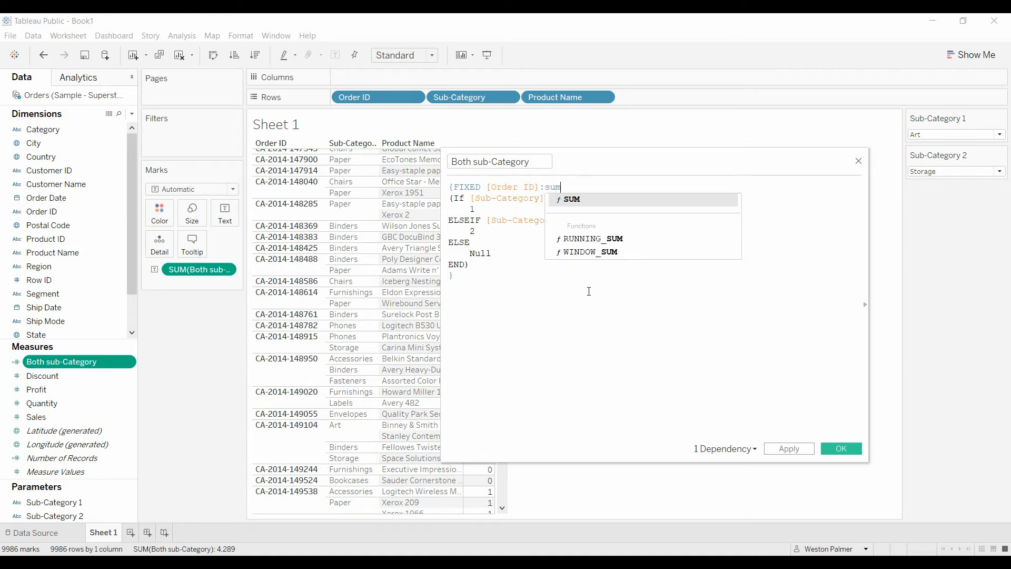
key("Return")
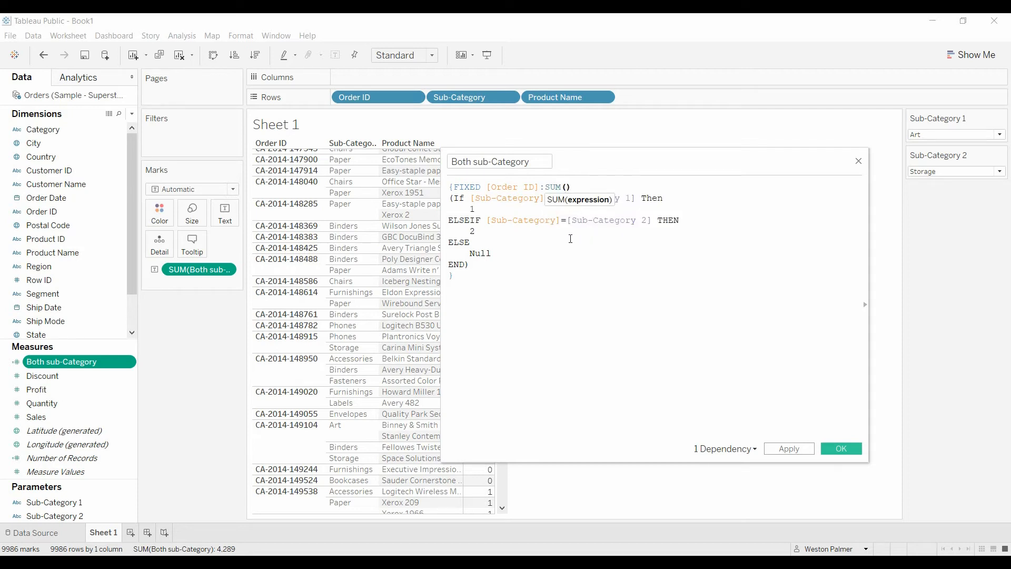
key("BackSpace")
Set the Sub-Category 2 branch of the formula to return 1, apply the calculation, and check the table values
left_click(474, 231)
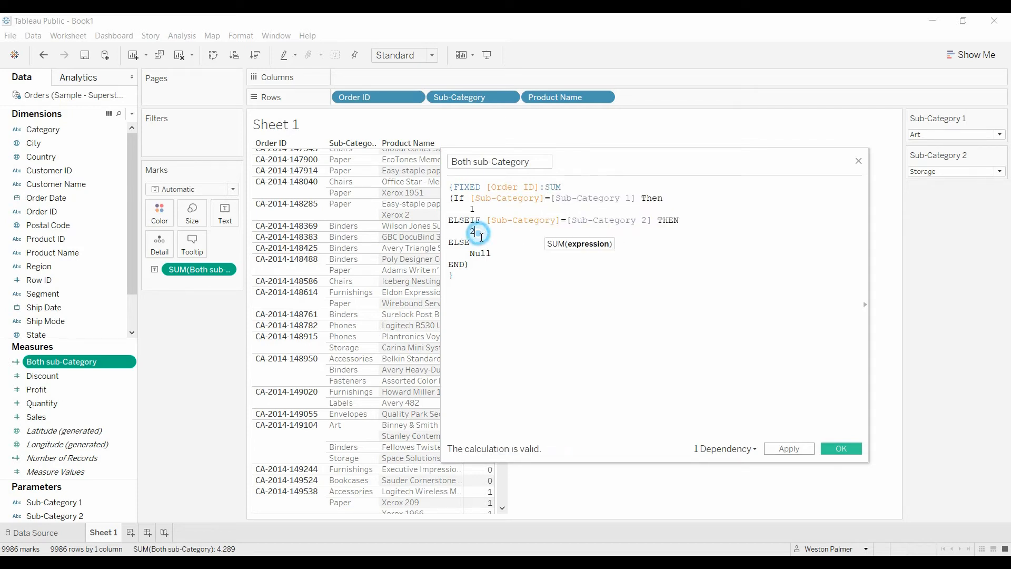
double_click(472, 232)
type("1")
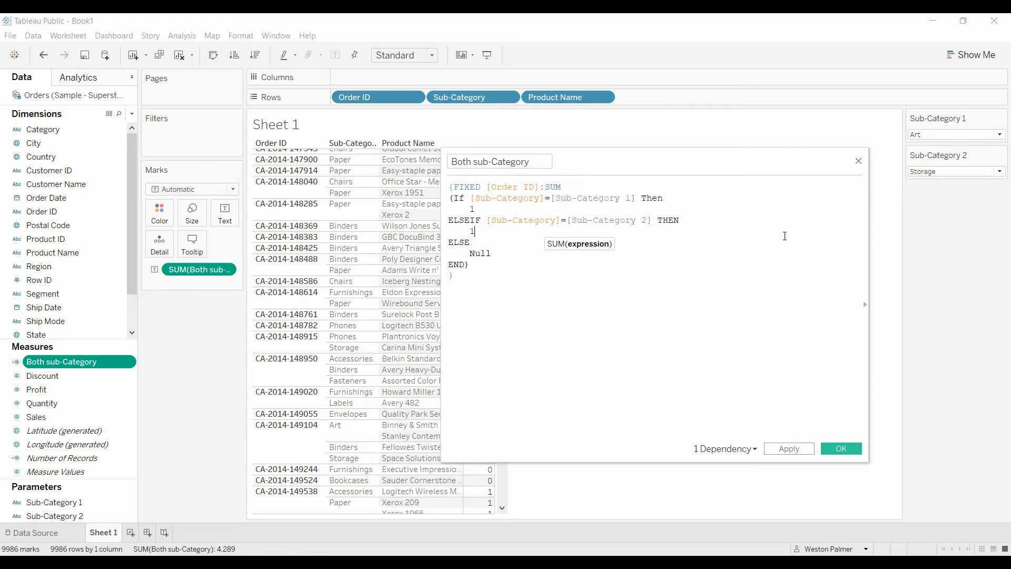
left_click_drag(683, 162, 753, 141)
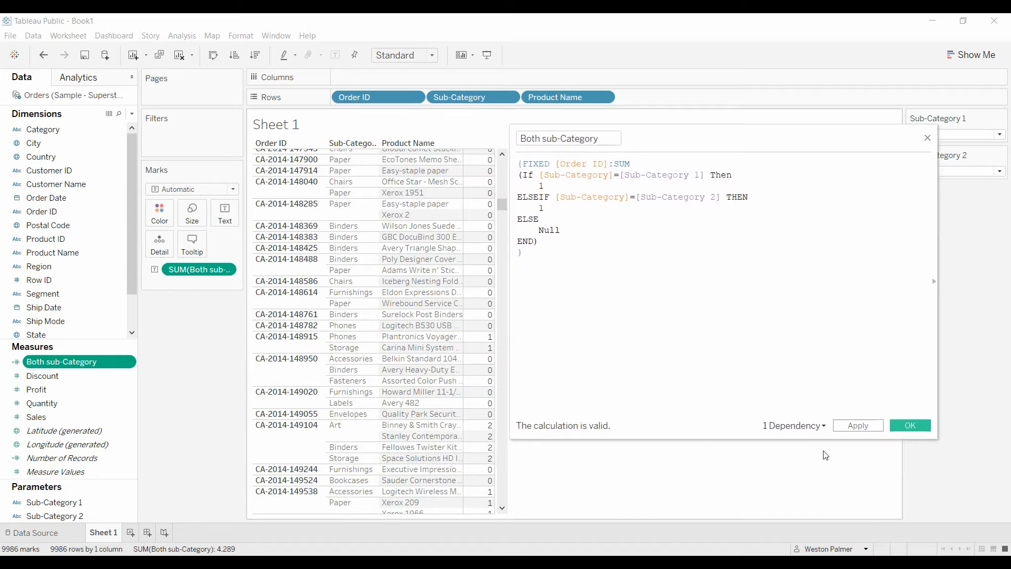
left_click(858, 426)
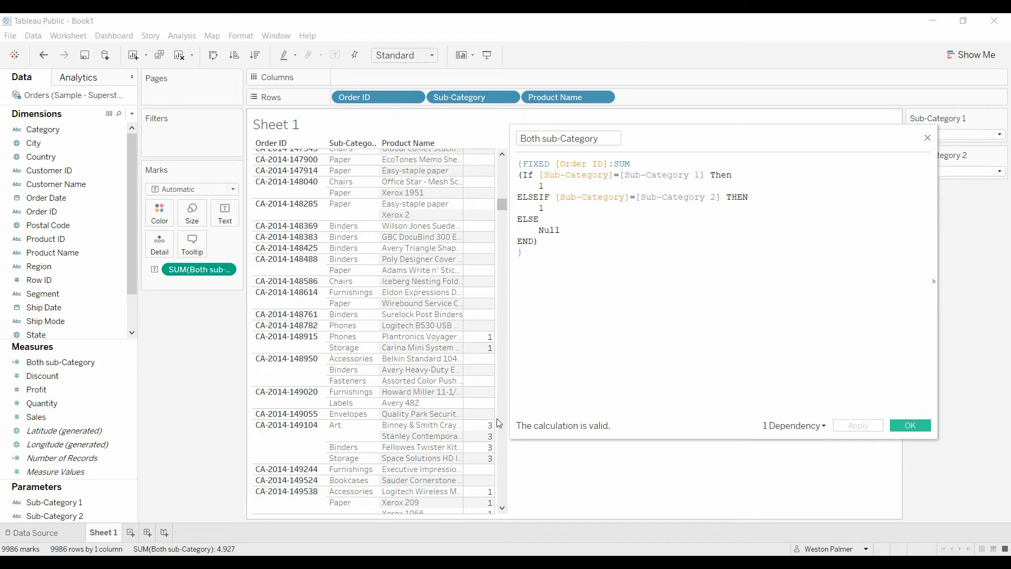
mouse_move(495, 431)
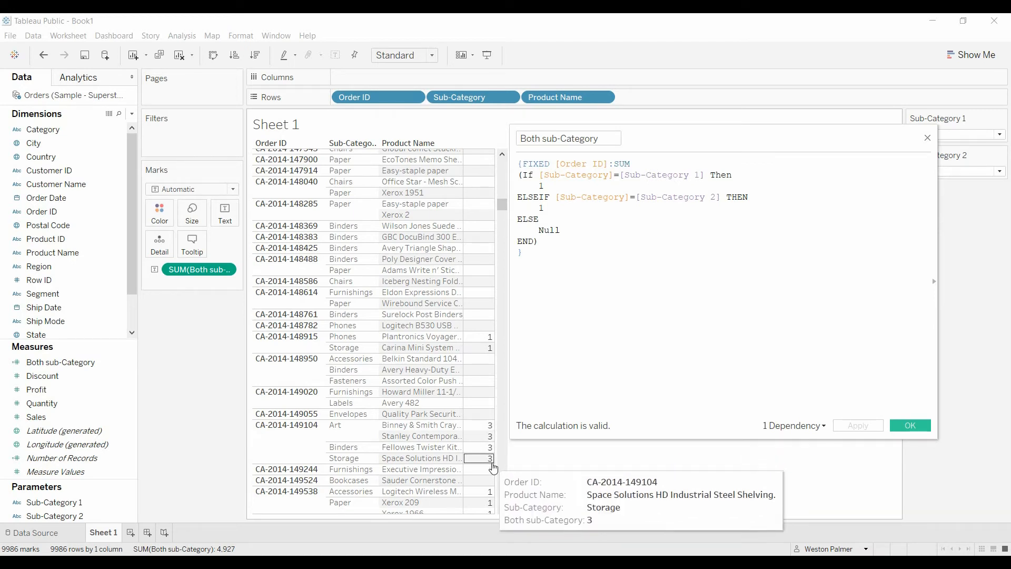
Restore the formula to COUNTD with 2 for the Sub-Category 2 branch, save it, and remove Product Name from the rows
double_click(542, 210)
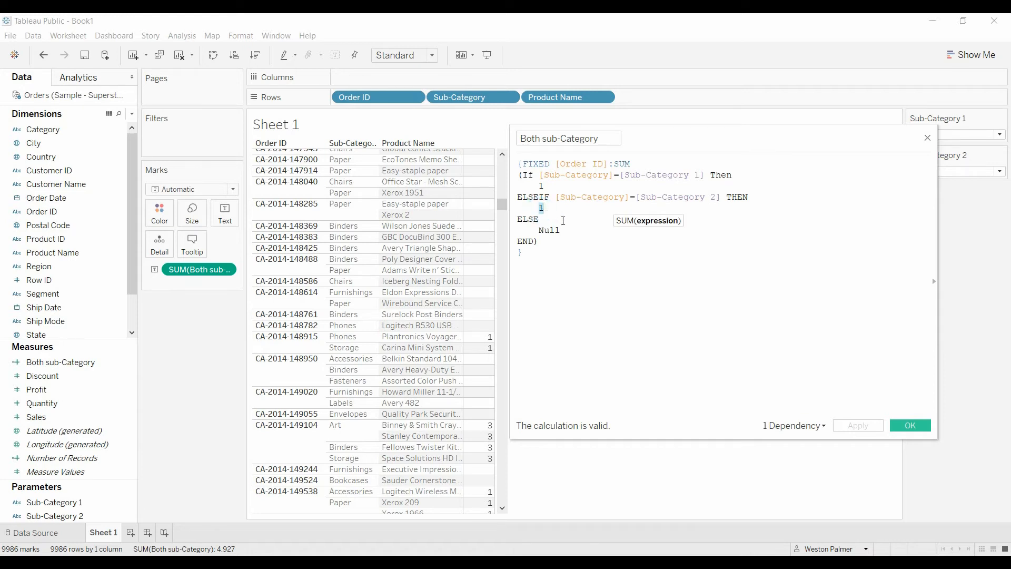
type("2")
double_click(633, 164)
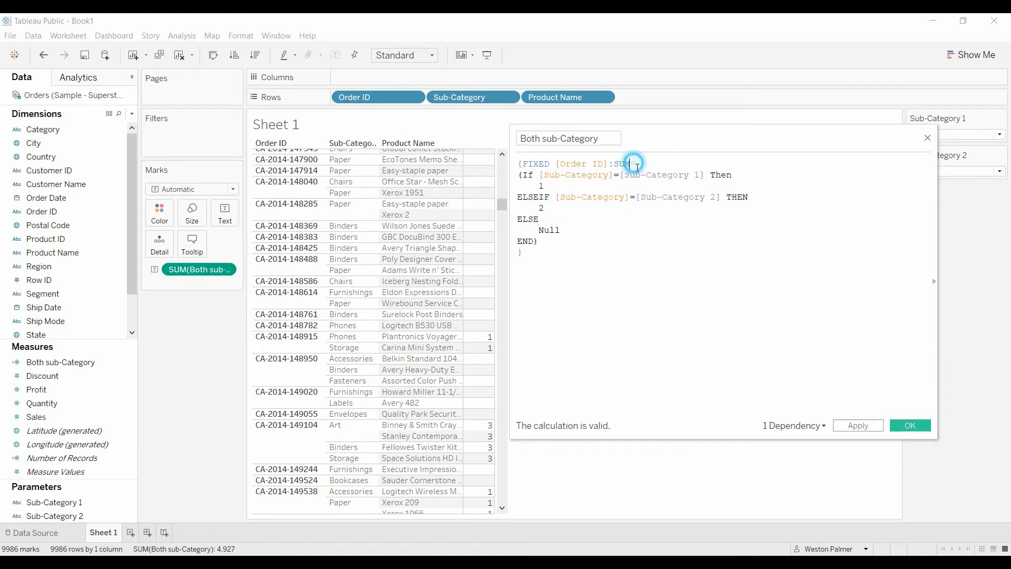
type("countd")
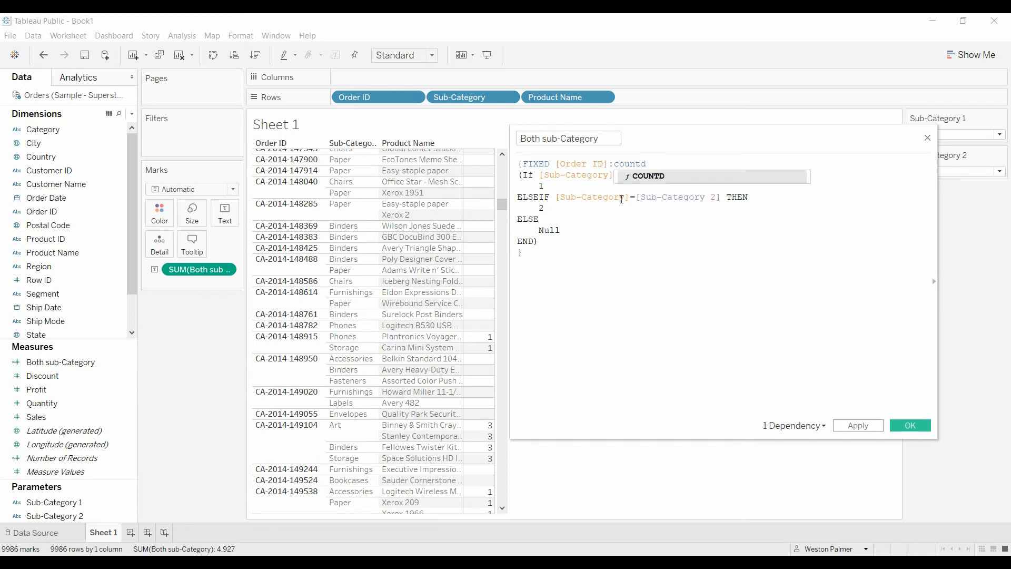
left_click(695, 330)
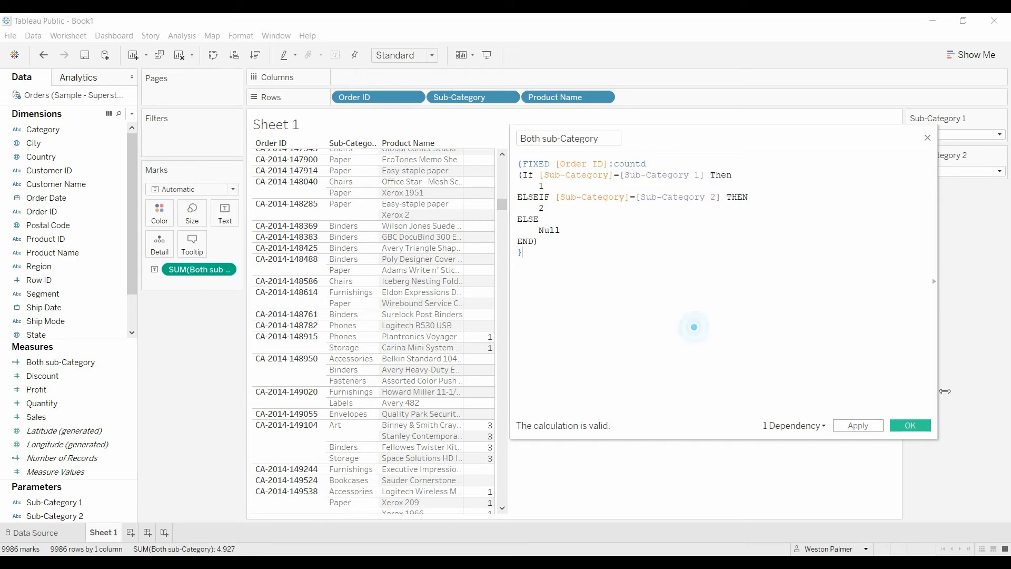
left_click(859, 426)
left_click(921, 424)
left_click_drag(557, 96, 184, 418)
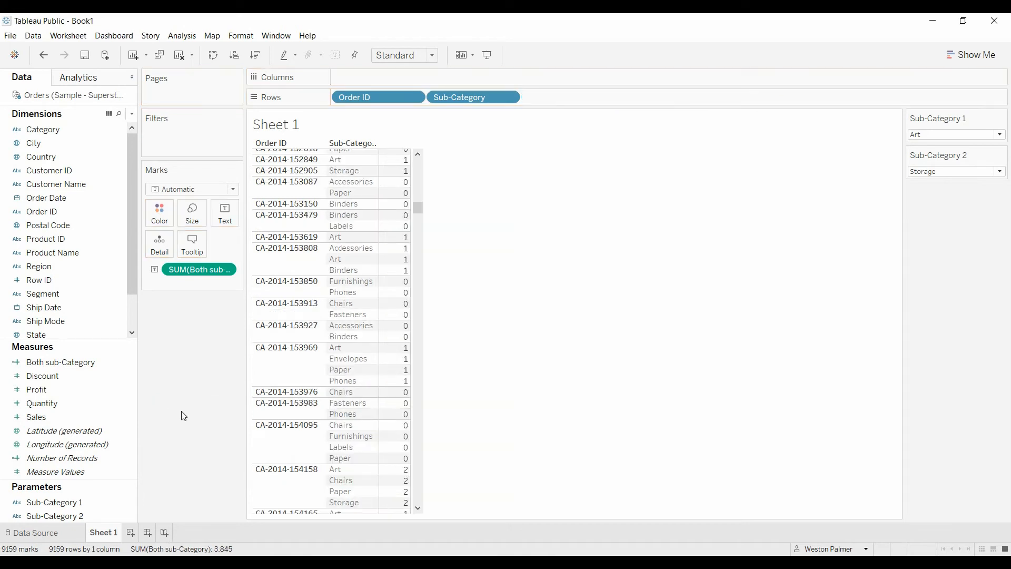
Filter the sheet by the sum of Both sub-Category, keeping values of at least 2
left_click(95, 369)
left_click_drag(77, 369, 200, 145)
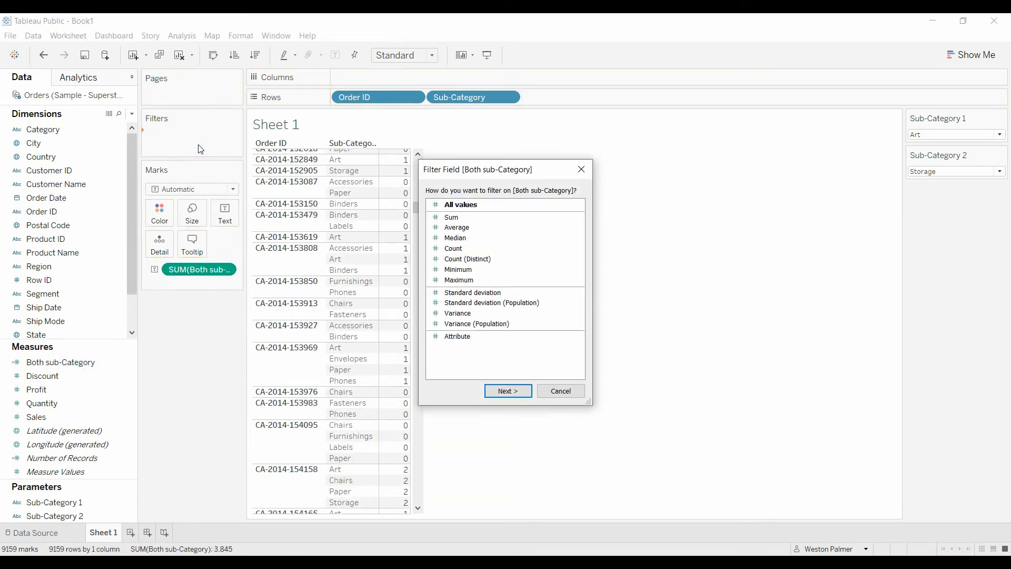
left_click(463, 218)
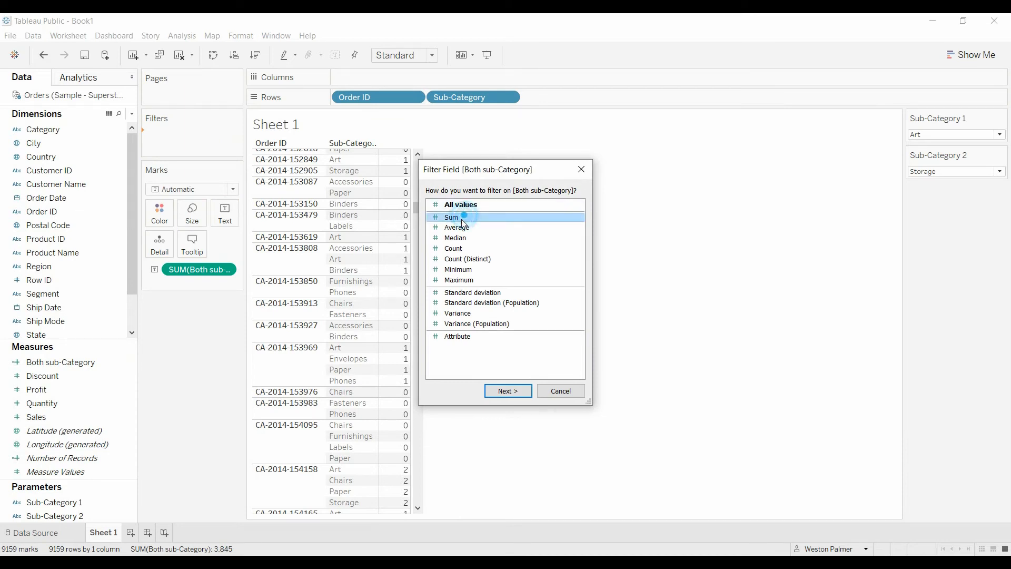
left_click(516, 391)
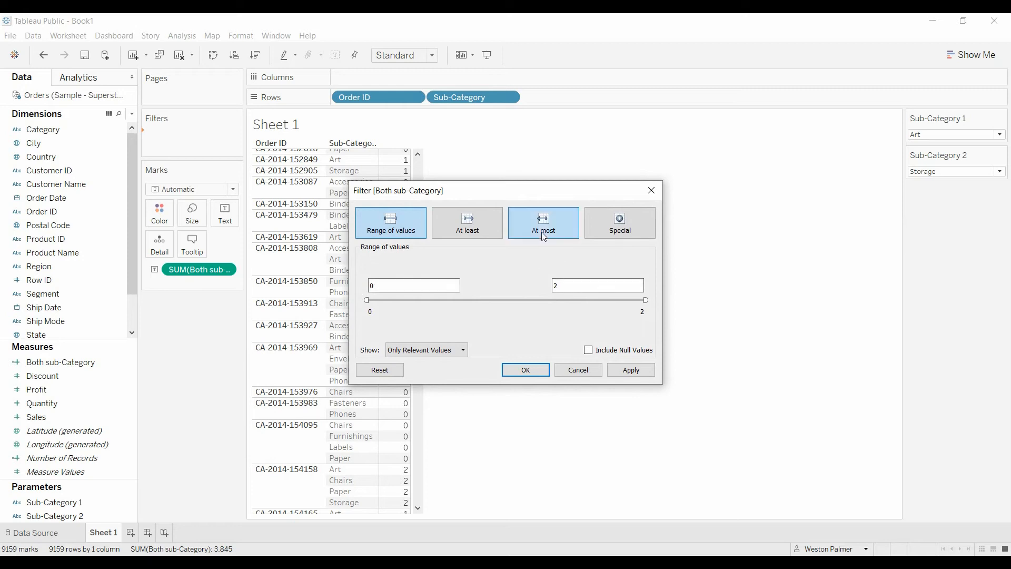
left_click(467, 221)
left_click_drag(375, 286, 332, 289)
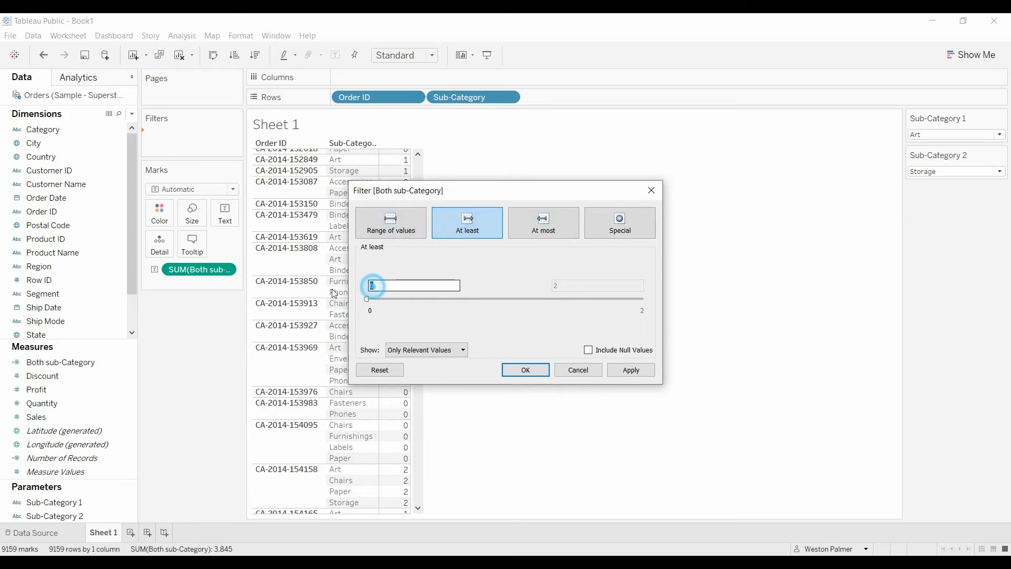
type("2")
left_click(526, 370)
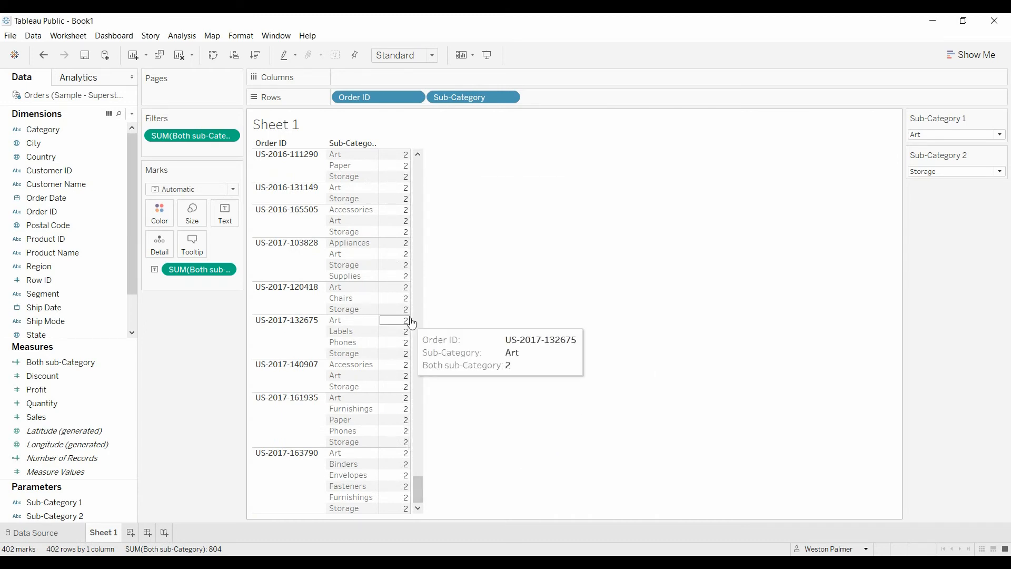
Remove the summed Both sub-Category filter from the sheet
left_click(230, 137)
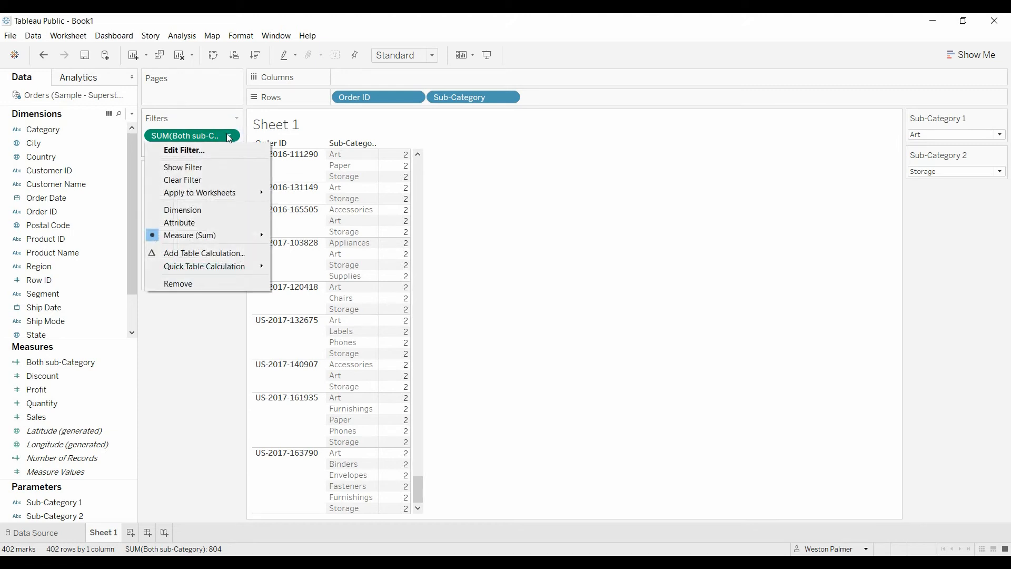
left_click(210, 373)
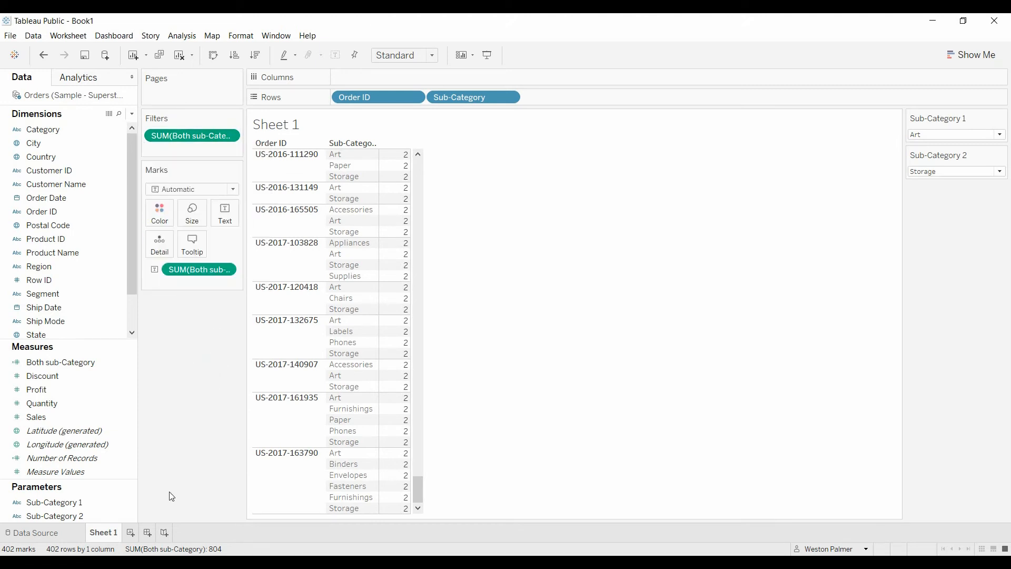
left_click_drag(178, 136, 179, 395)
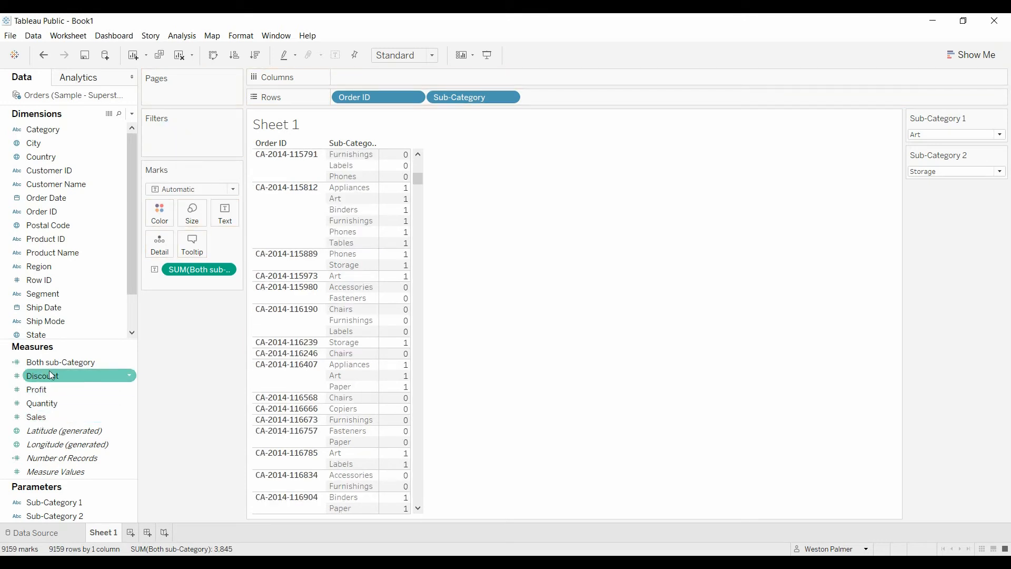
Filter the sheet on all values of Both sub-Category, setting the minimum of the value range to 2
left_click_drag(49, 363, 188, 133)
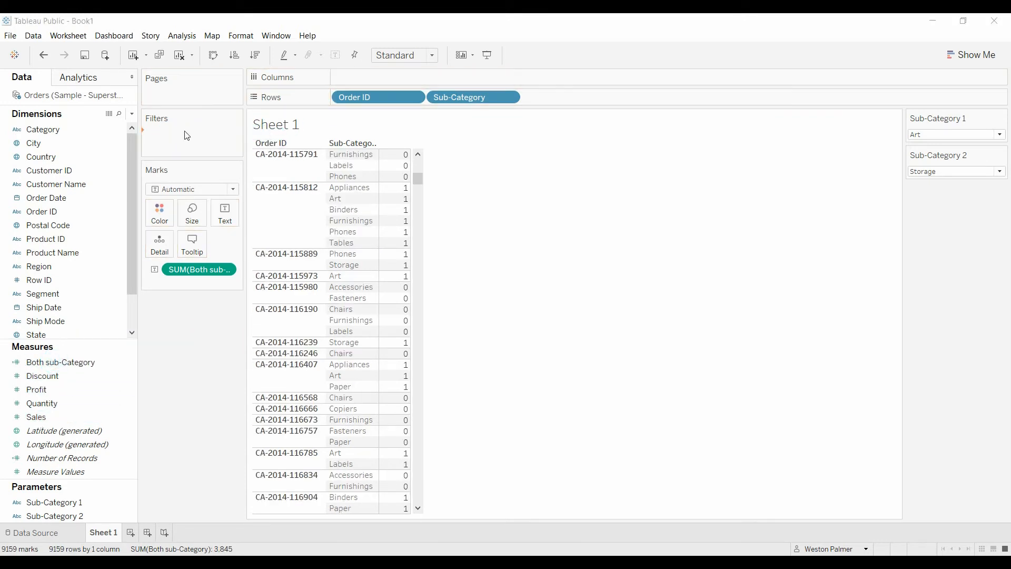
left_click(454, 210)
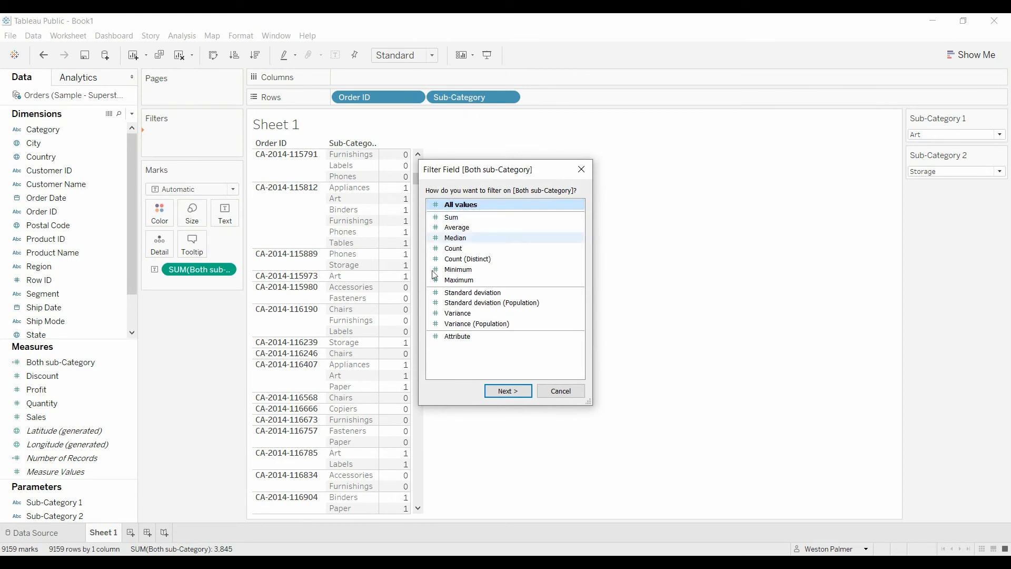
left_click(518, 391)
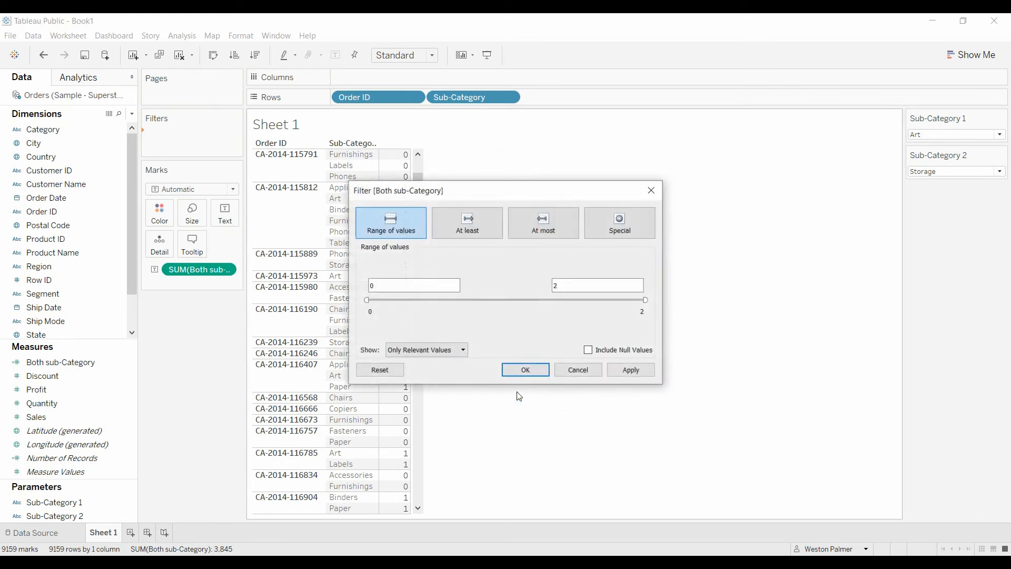
double_click(380, 284)
type("2")
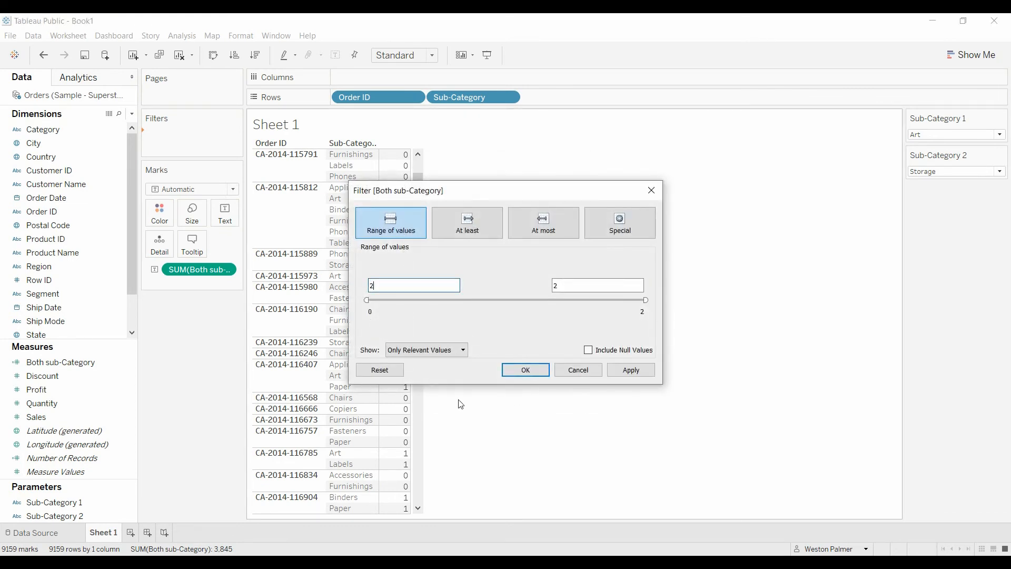
left_click(531, 370)
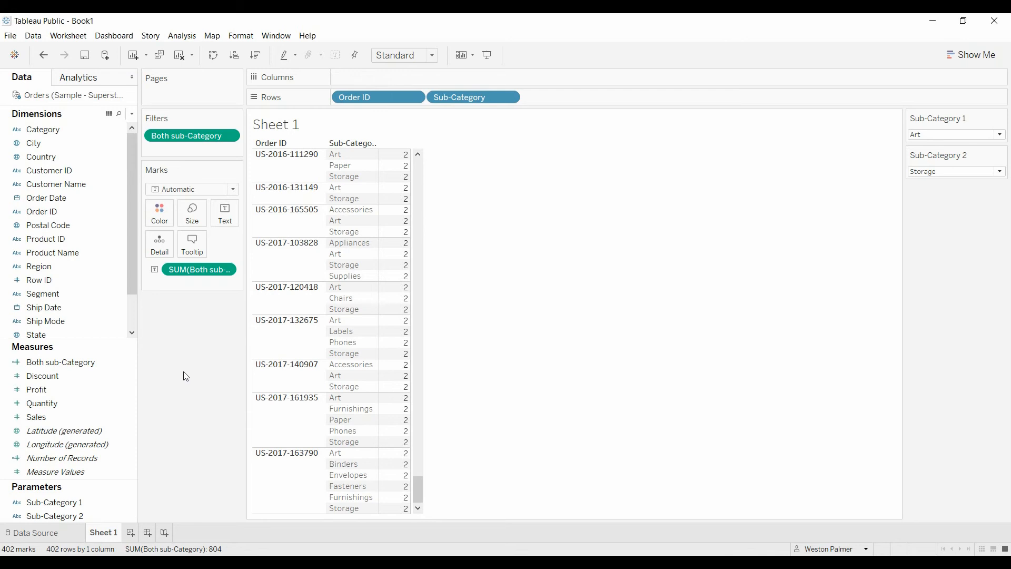
Open the Both sub-Category calculation, enlarge the formula text to review its FIXED logic, and close the editor
left_click(132, 362)
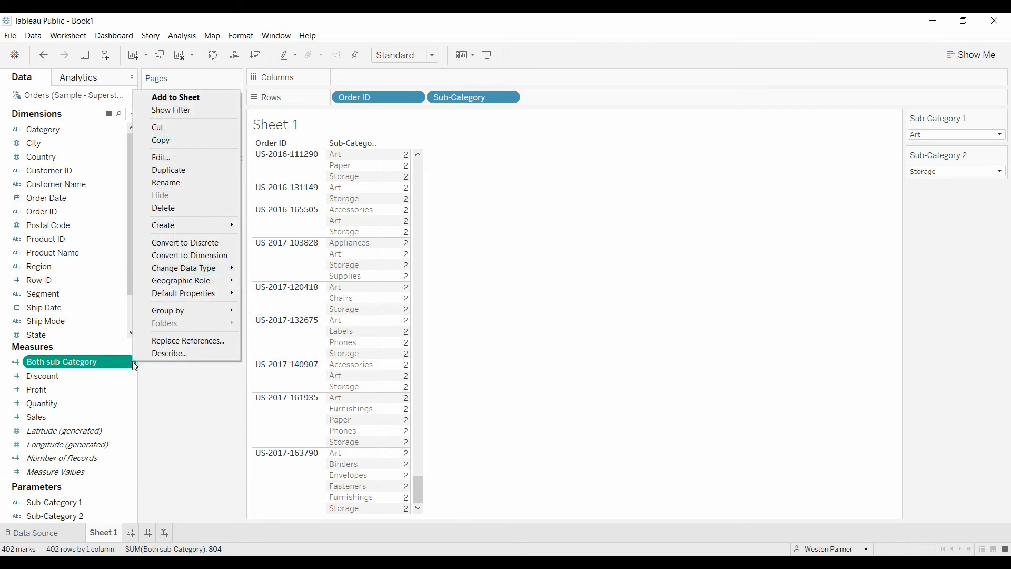
left_click(194, 157)
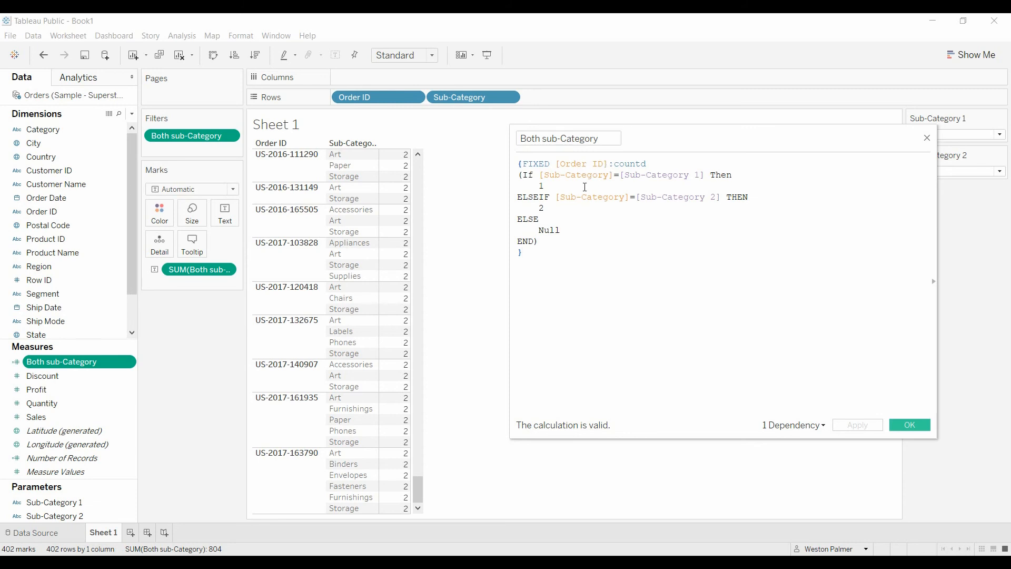
scroll(618, 235, "up", 6)
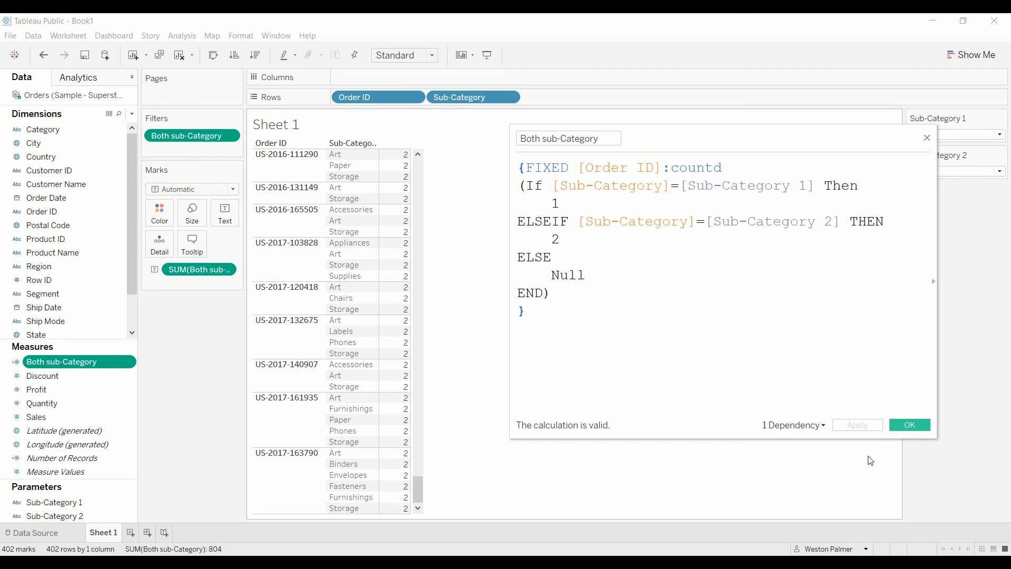
left_click(908, 424)
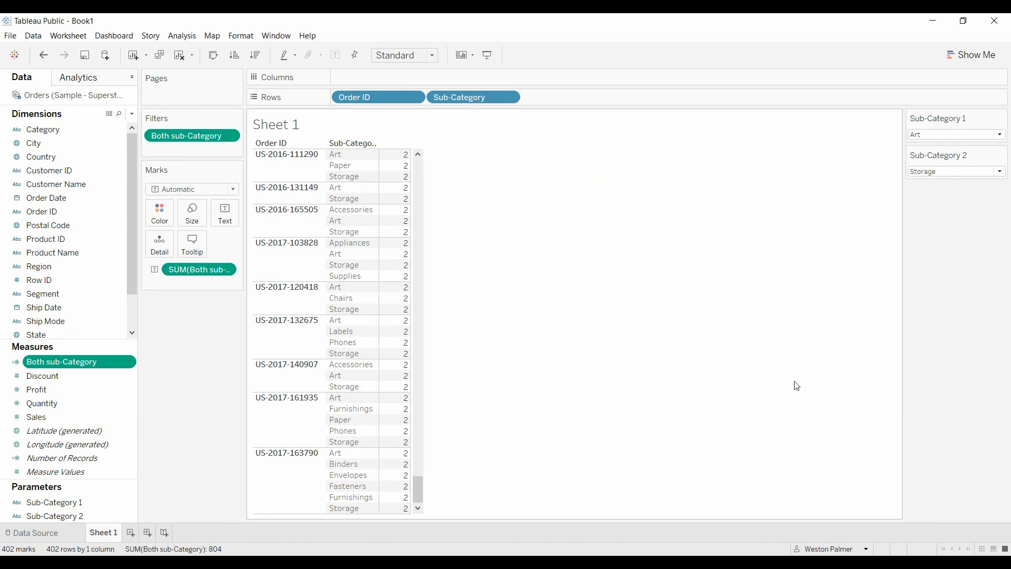